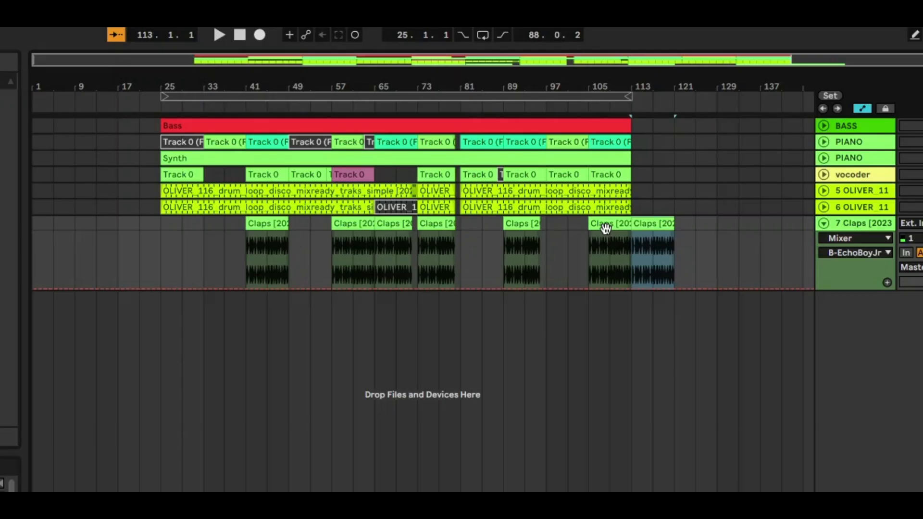
# - Paste the copied claps clip at bar 133 on the claps track and select everything in the arrangement
pyautogui.click(734, 220)
pyautogui.hotkey('ctrl', 'v')
pyautogui.hotkey('ctrl', 'a')
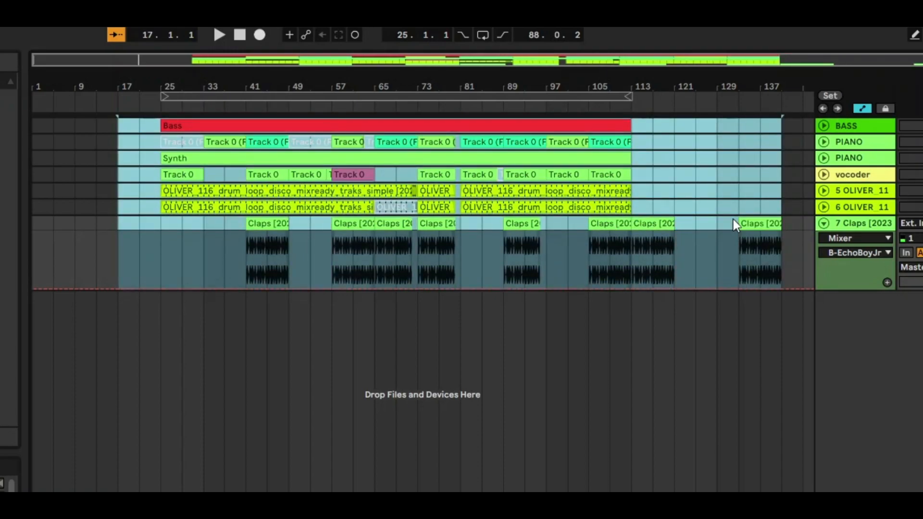
# - Split the last claps clip at bar 117 and undo the split
pyautogui.hotkey('ctrl', 'e')
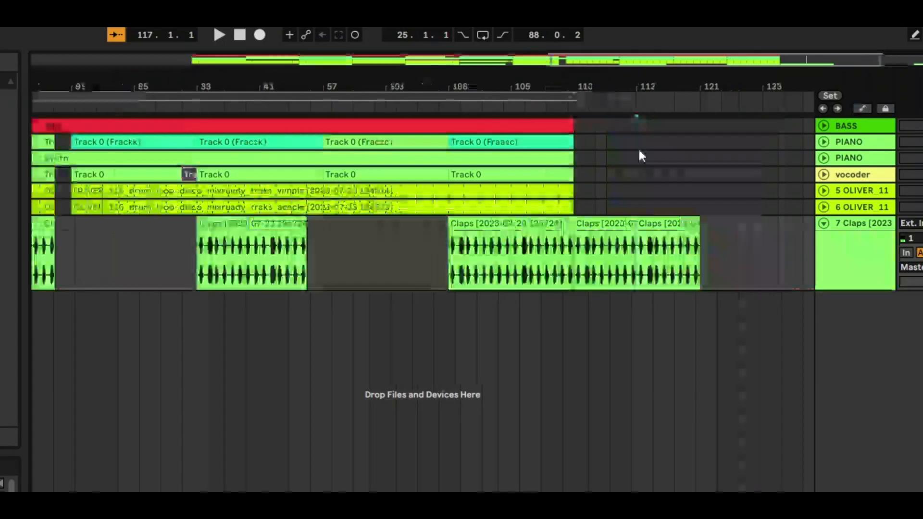
pyautogui.hotkey('ctrl', 'e')
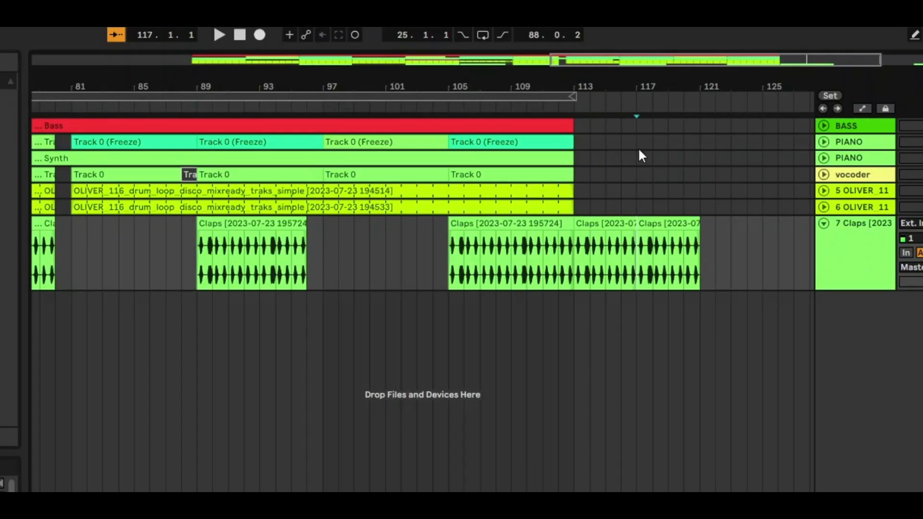
pyautogui.hotkey('ctrl', 'z')
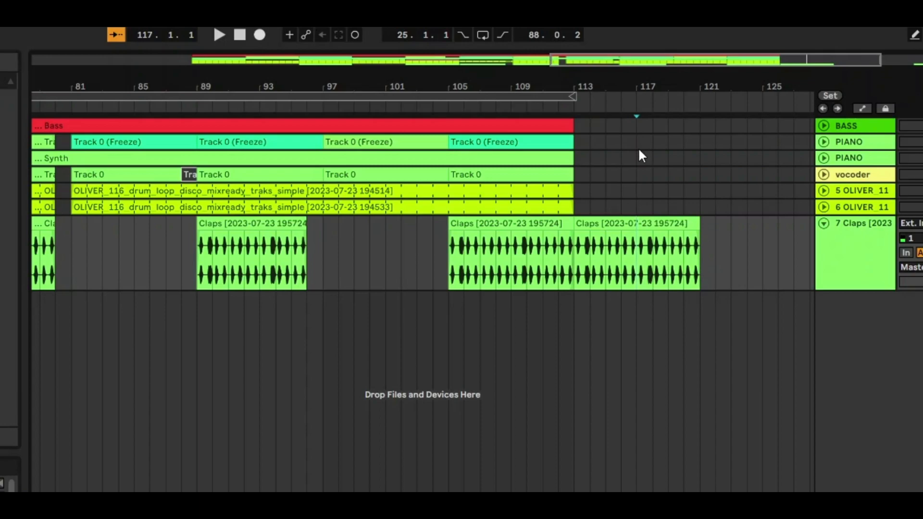
# - Split the last claps clip at bar 117 again and consolidate the two separated claps clips, including the gap, into one clip
pyautogui.hotkey('ctrl', 'e')
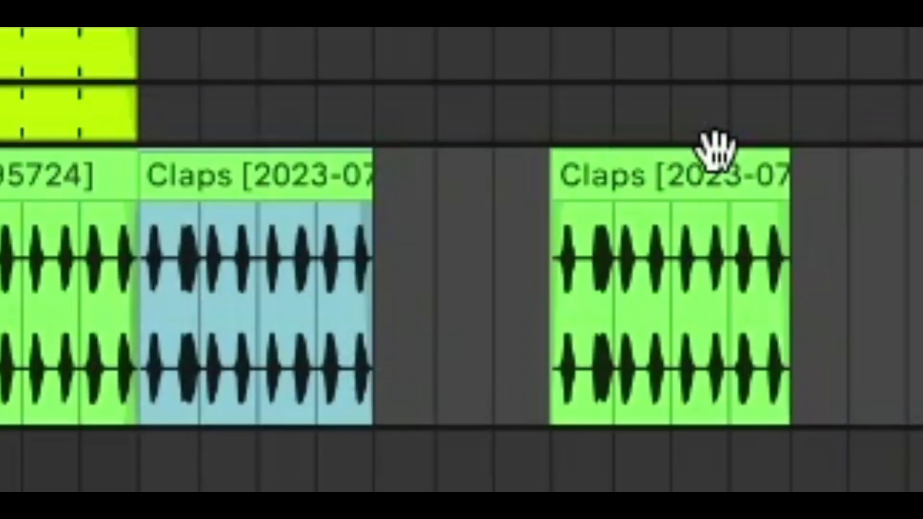
pyautogui.keyDown('shift'); pyautogui.click(716, 156); pyautogui.keyUp('shift')
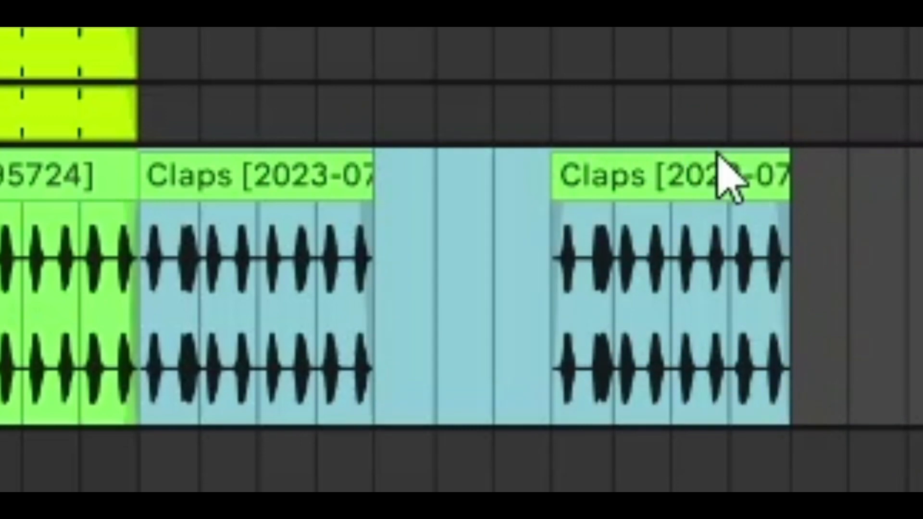
pyautogui.hotkey('ctrl', 'j')
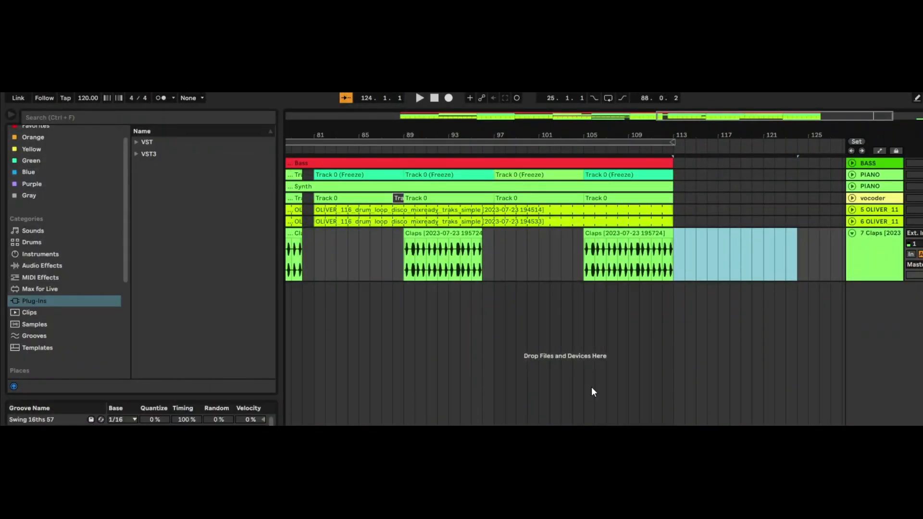
# - View the Session View, return to the Arrangement View, and zoom to the selected bars 29 to 37 on the claps track and back
pyautogui.press('Tab')
pyautogui.press('Tab')
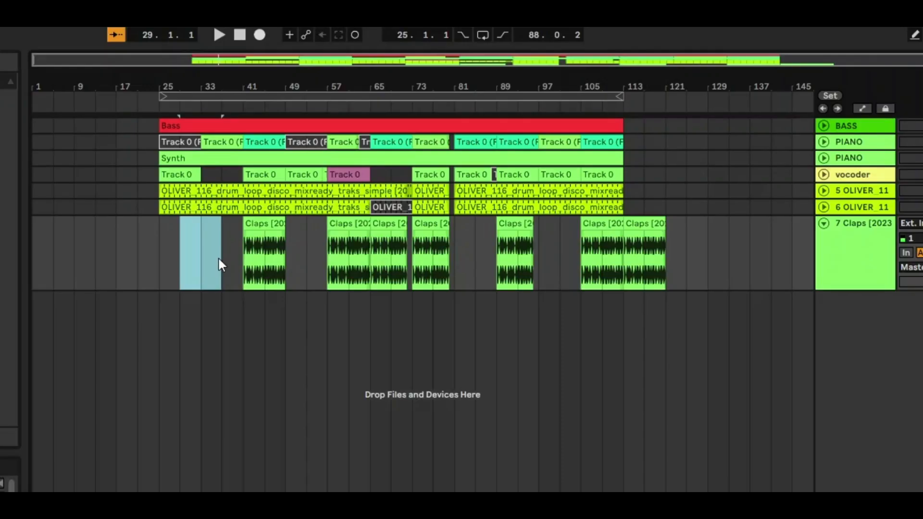
pyautogui.press('z')
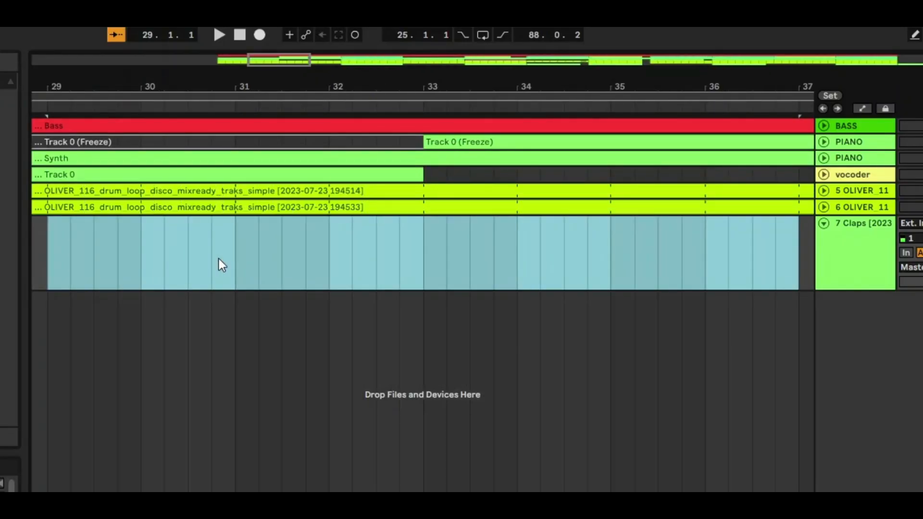
pyautogui.press('x')
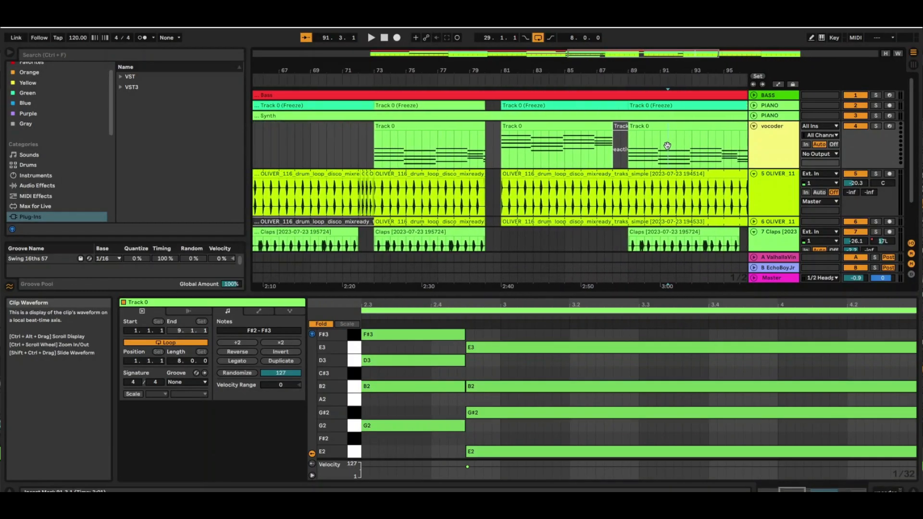
# - Examine the first vocoder clip up close, enlarging both the timeline and the track heights and restoring the overview
pyautogui.moveTo(667, 146); pyautogui.dragTo(528, 147)
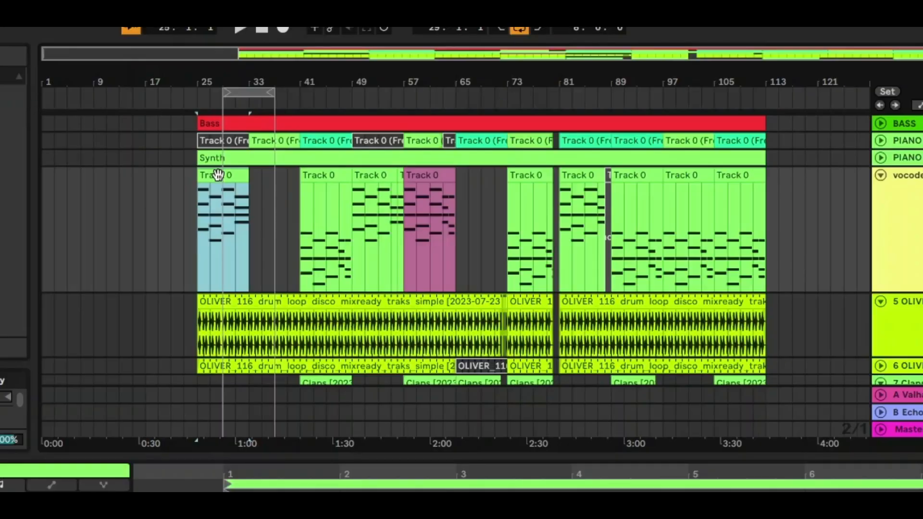
pyautogui.scroll(7, 218, 175)
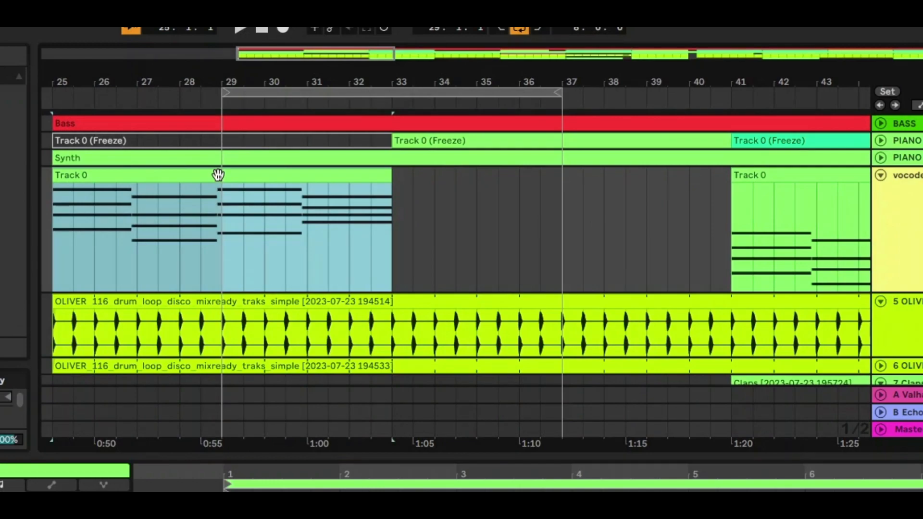
pyautogui.scroll(-7, 219, 175)
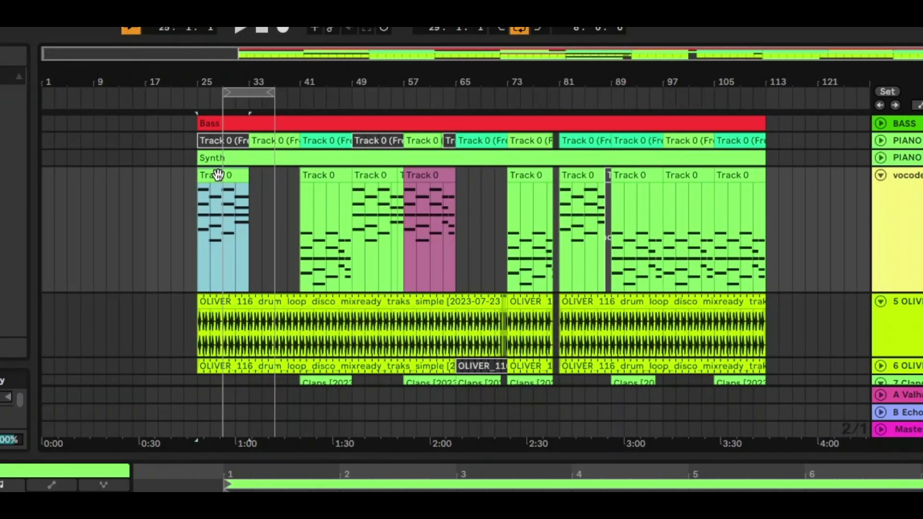
pyautogui.scroll(6, 218, 175)
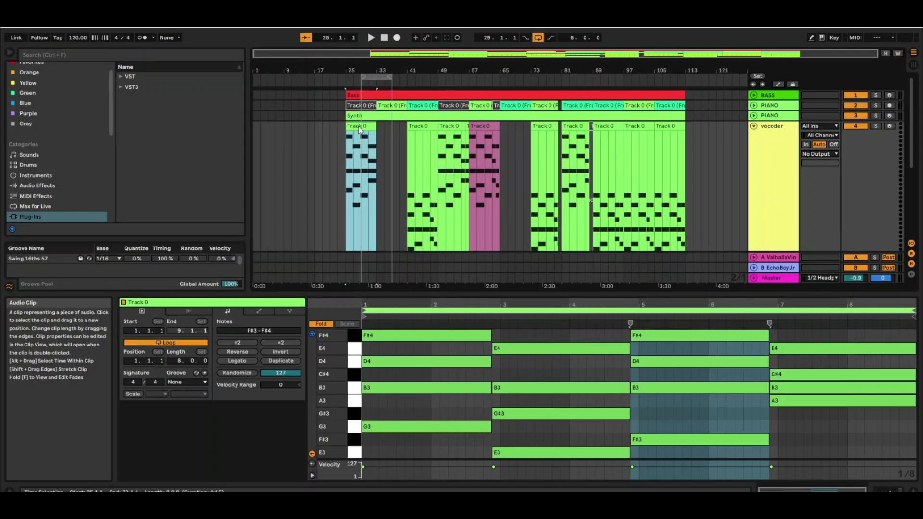
pyautogui.scroll(-6, 359, 128)
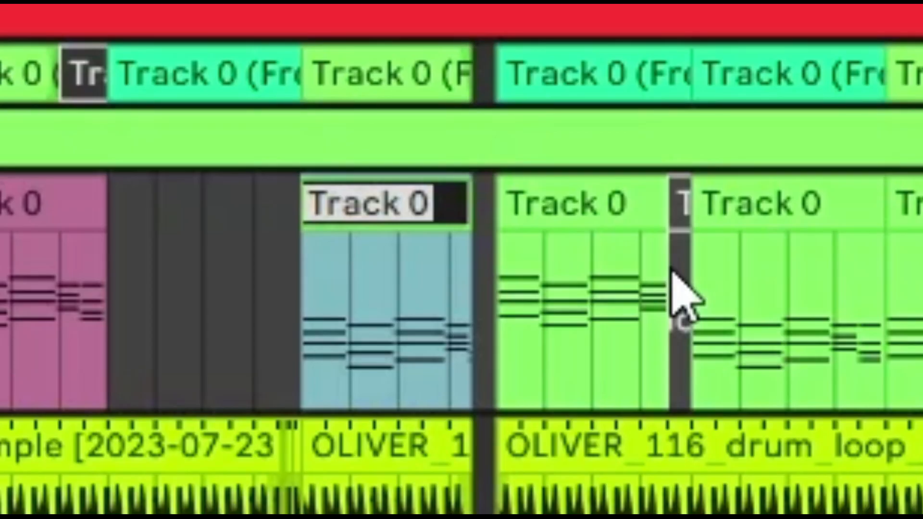
# - Enter the name new for the vocoder clip at bar 73 and start renaming the vocoder track
pyautogui.write('new')
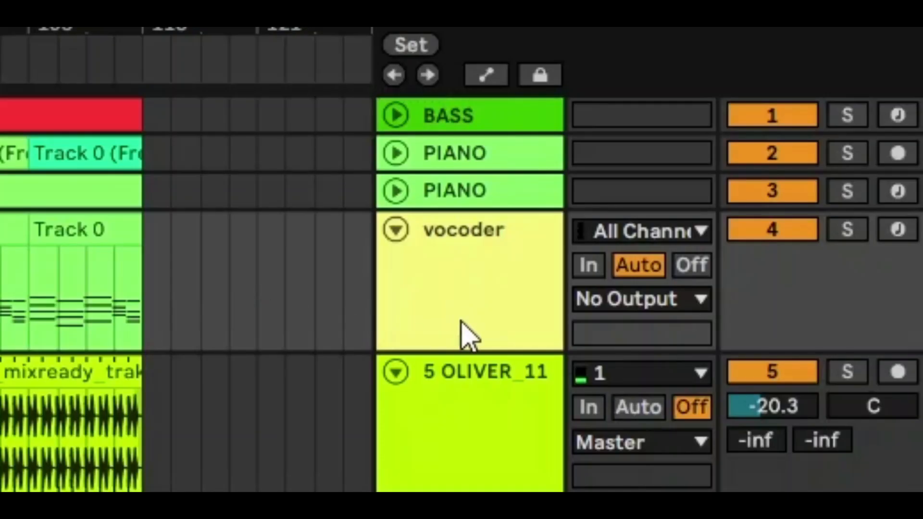
pyautogui.click(462, 332)
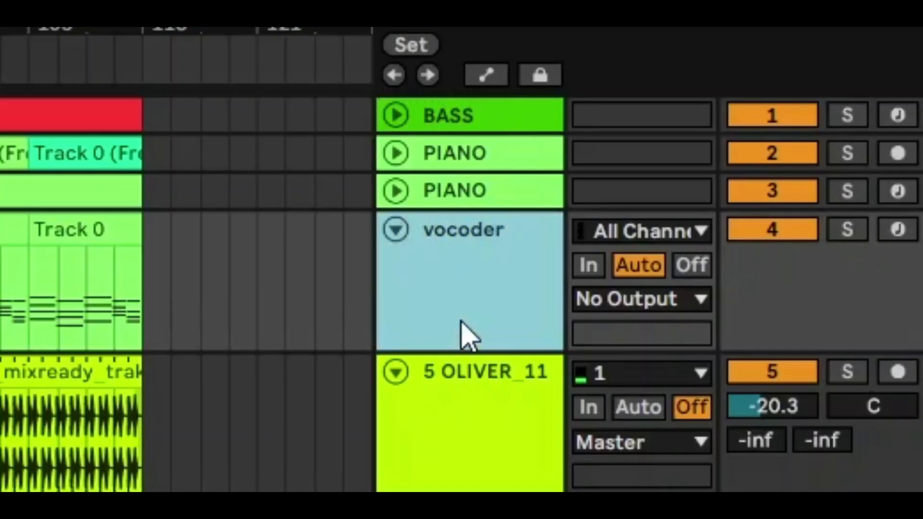
pyautogui.hotkey('ctrl', 'r')
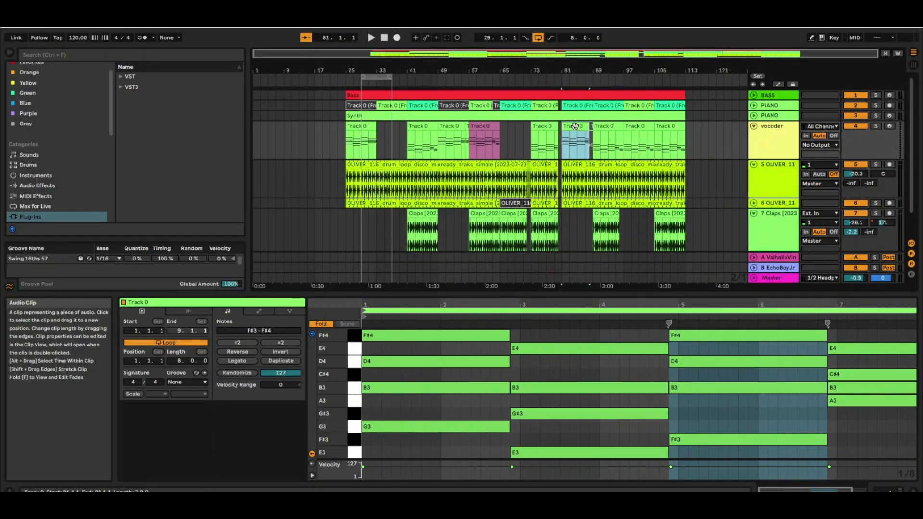
# - Start a MIDI clip export for the vocoder clip at bar 81 and reactivate the upper drum loop clip at bar 73
pyautogui.hotkey('ctrl', 'shift', 'e')
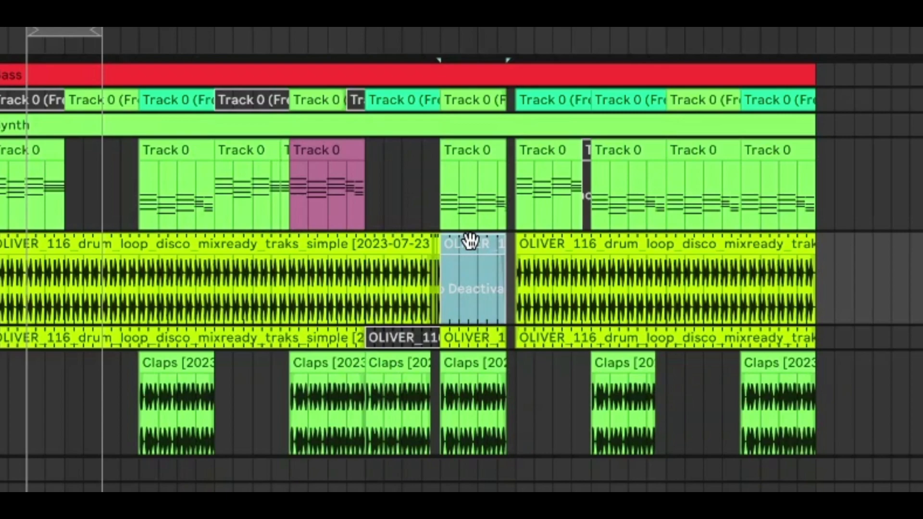
pyautogui.press('0')
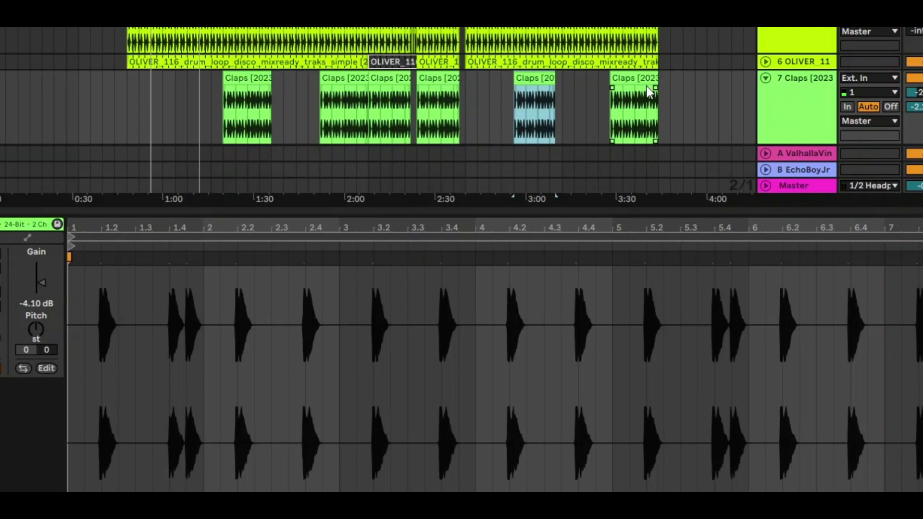
# - Reverse the claps clip at bar 89 and restore its original direction
pyautogui.press('r')
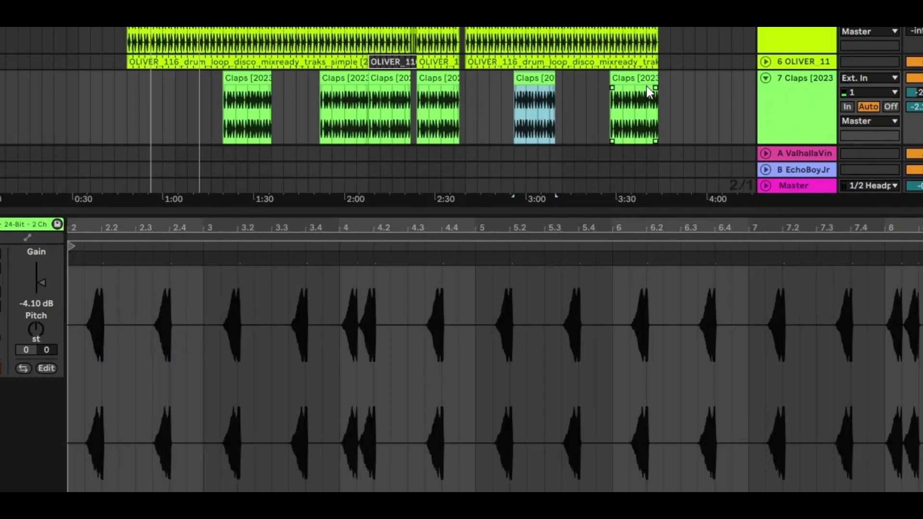
pyautogui.press('r')
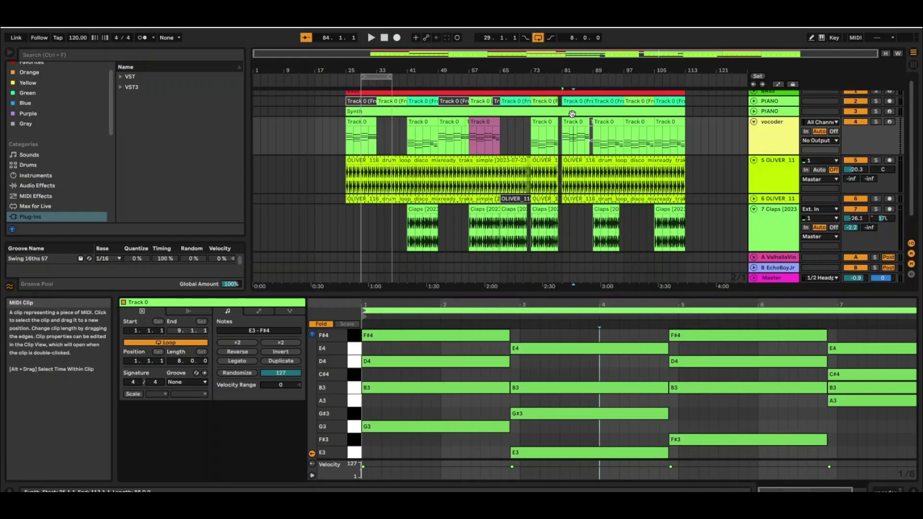
# - Quantize all MIDI notes in the purple vocoder clip at bar 57
pyautogui.click(573, 122)
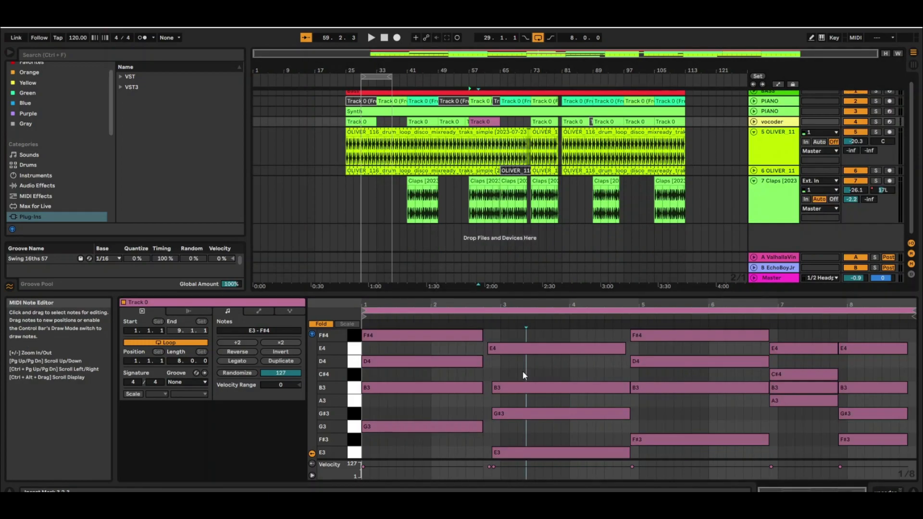
pyautogui.hotkey('ctrl', 'a')
pyautogui.hotkey('ctrl', 'u')
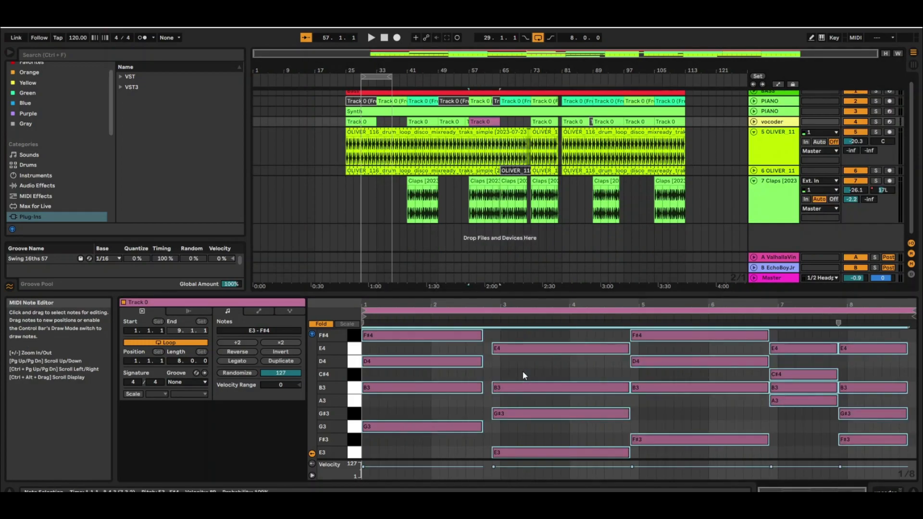
# - Switch Draw Mode on and off again
pyautogui.click(421, 200)
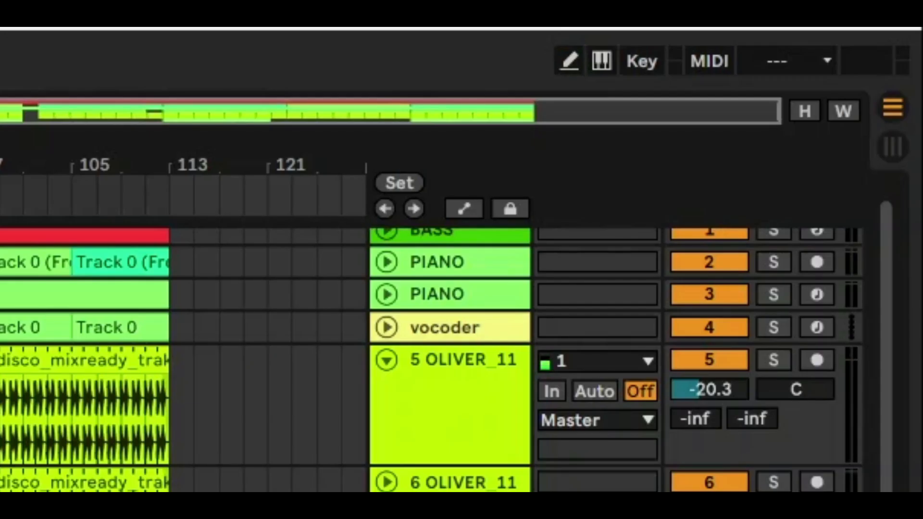
pyautogui.press('b')
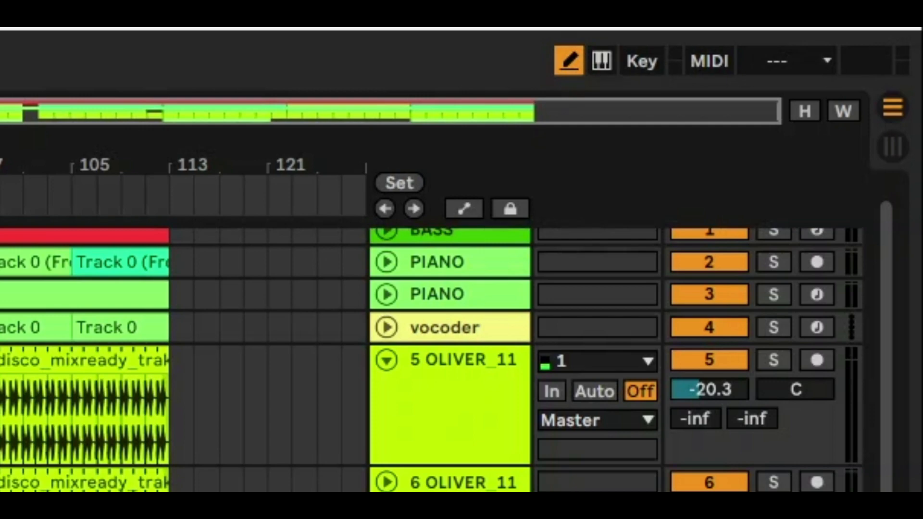
pyautogui.press('b')
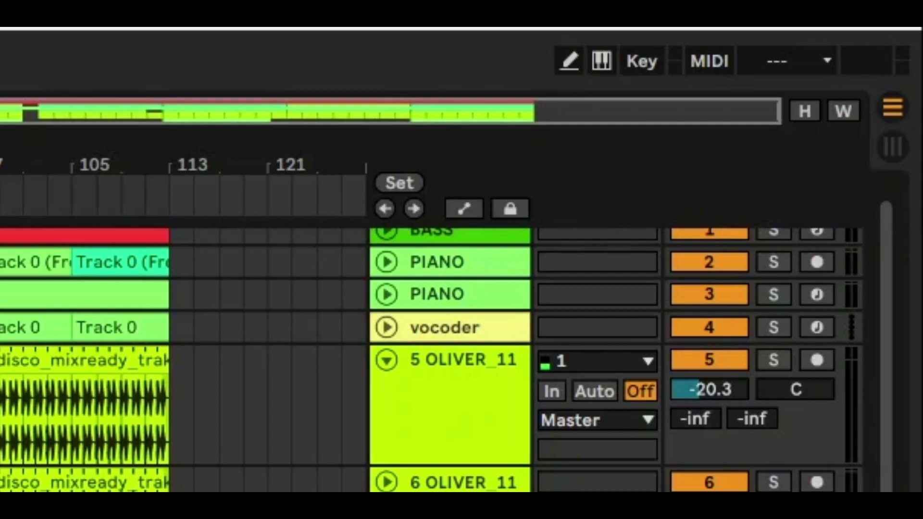
# - Select all tracks except the returns and master, deactivate them together, and reactivate them
pyautogui.click(420, 377)
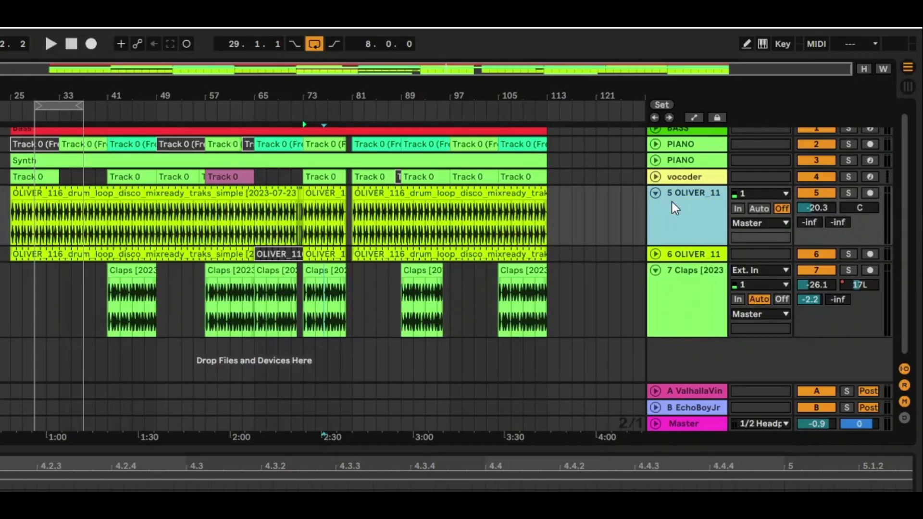
pyautogui.hotkey('ctrl', 'a')
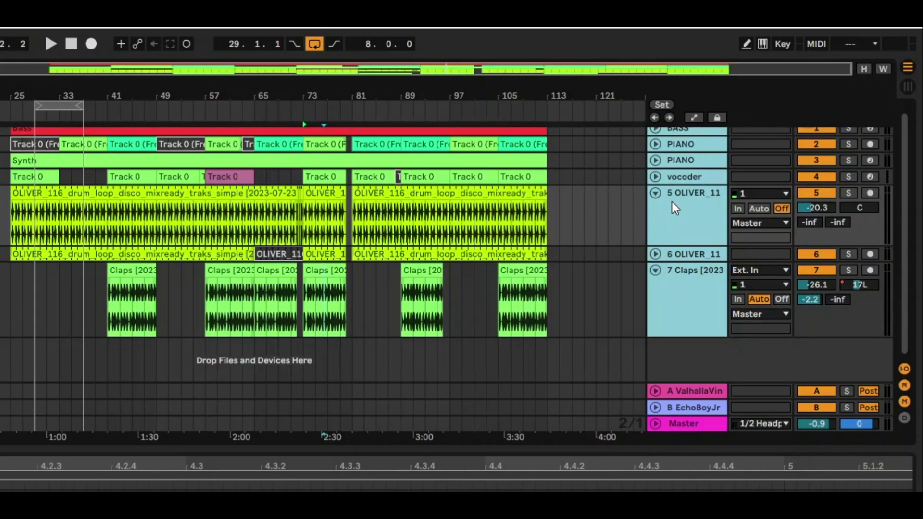
pyautogui.press('0')
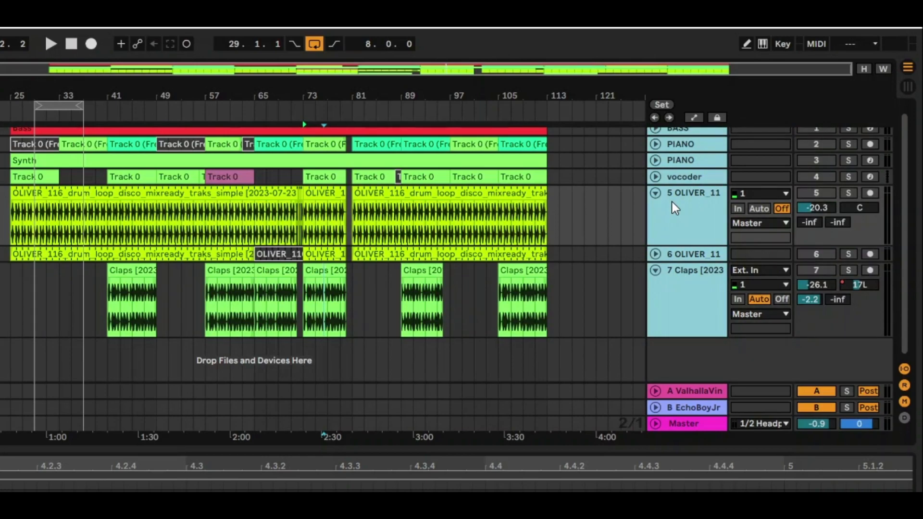
pyautogui.press('0')
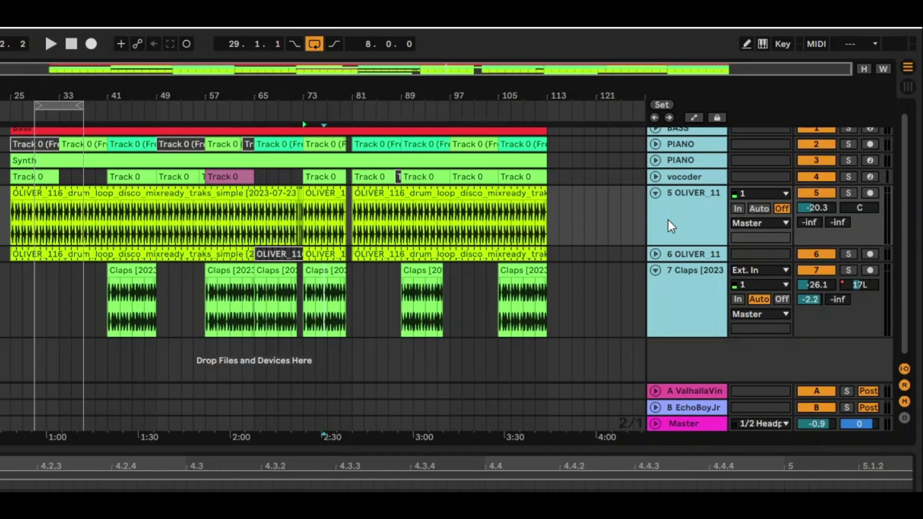
# - Group all the selected tracks and undo the grouping
pyautogui.hotkey('ctrl', 'g')
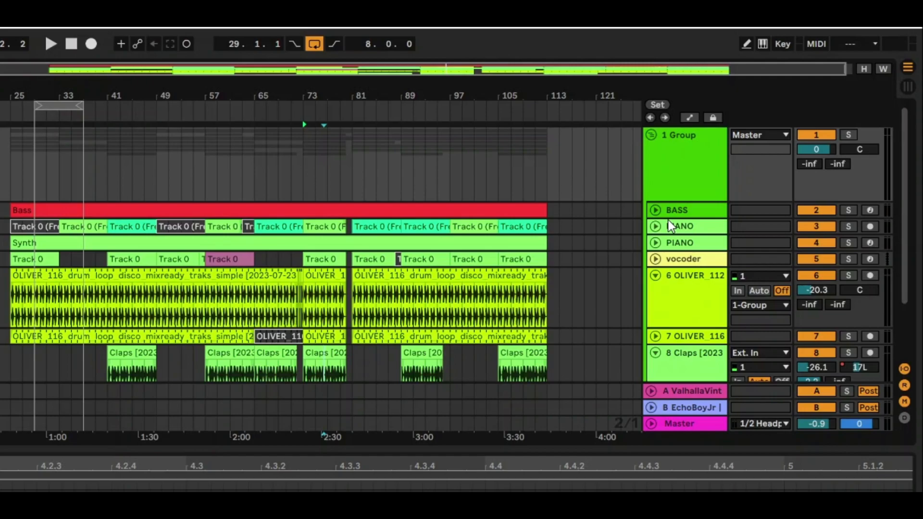
pyautogui.hotkey('ctrl', 'z')
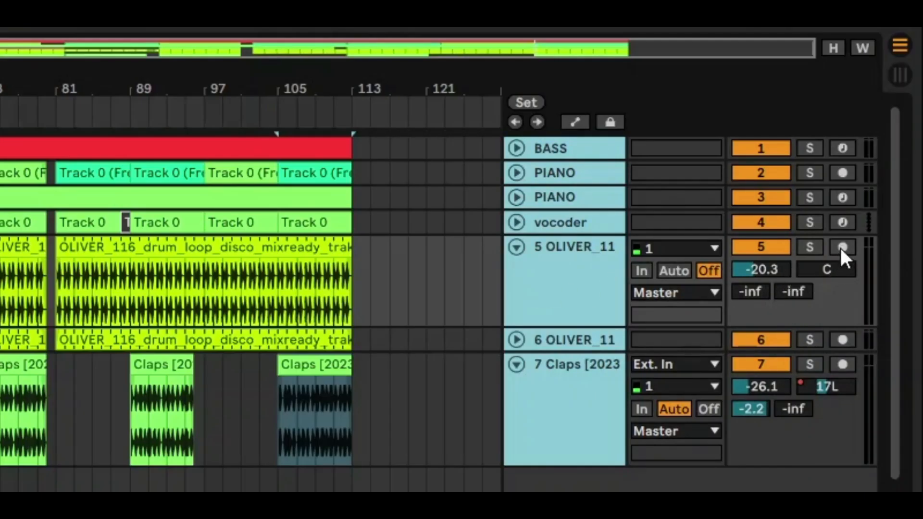
# - Arm all tracks for recording at once and disarm them together
pyautogui.hotkey('ctrl', 'a')
pyautogui.click(840, 248)
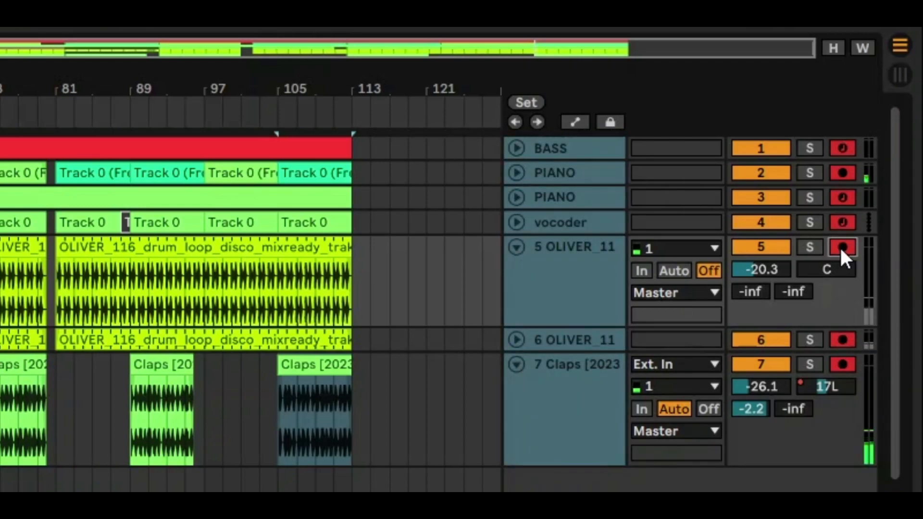
pyautogui.click(841, 248)
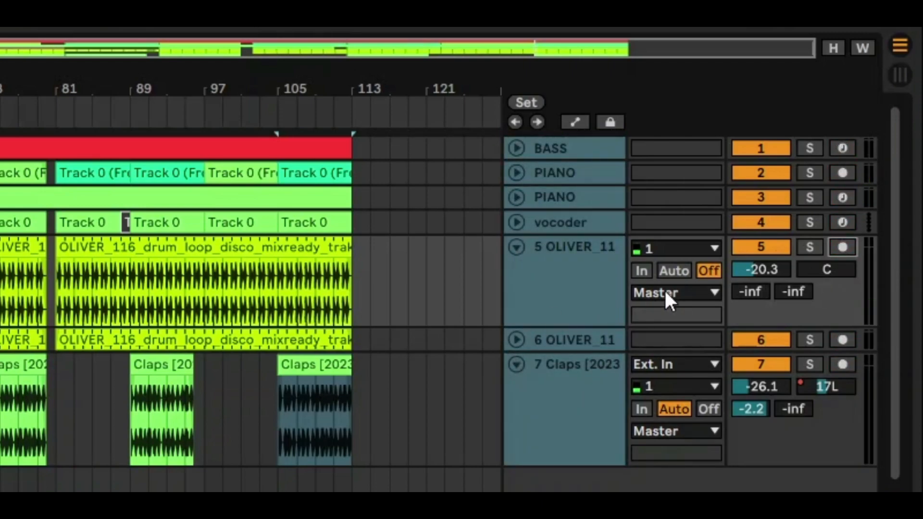
# - Solo all selected tracks together and shift their shared volume and pan, bringing the Claps track to -29.6 and 20L
pyautogui.click(810, 248)
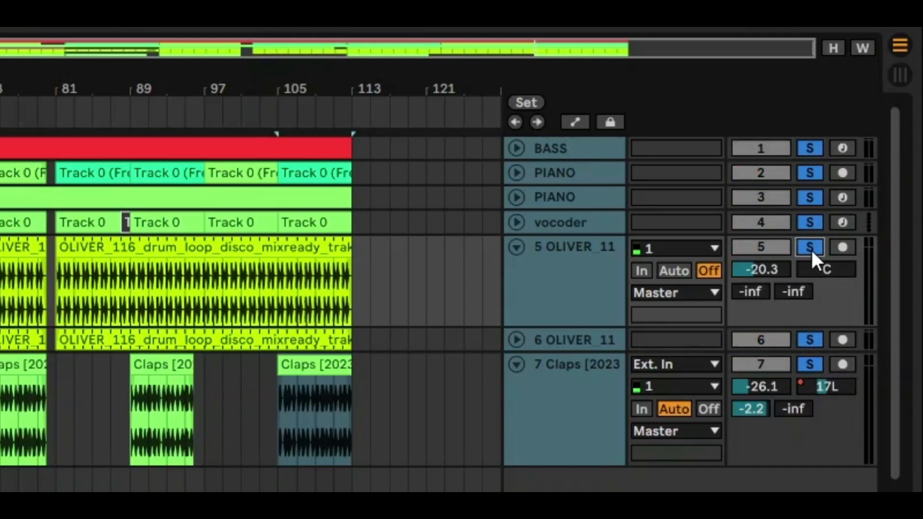
pyautogui.click(761, 386)
pyautogui.moveTo(761, 386)
pyautogui.mouseDown()
pyautogui.moveTo(761, 403)
pyautogui.moveTo(762, 373)
pyautogui.moveTo(761, 398)
pyautogui.mouseUp()
pyautogui.moveTo(826, 386); pyautogui.dragTo(774, 385)
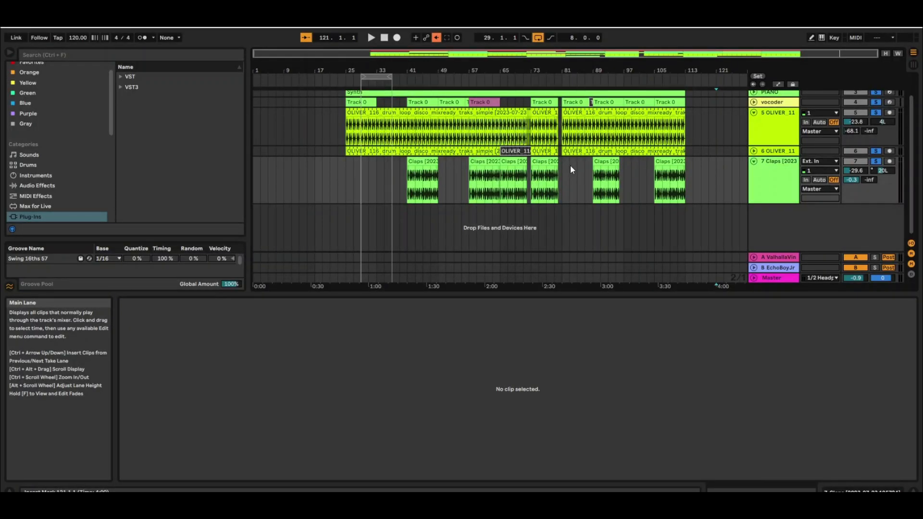
# - Insert a new audio track below Claps, delete it, and insert a return track
pyautogui.hotkey('ctrl', 't')
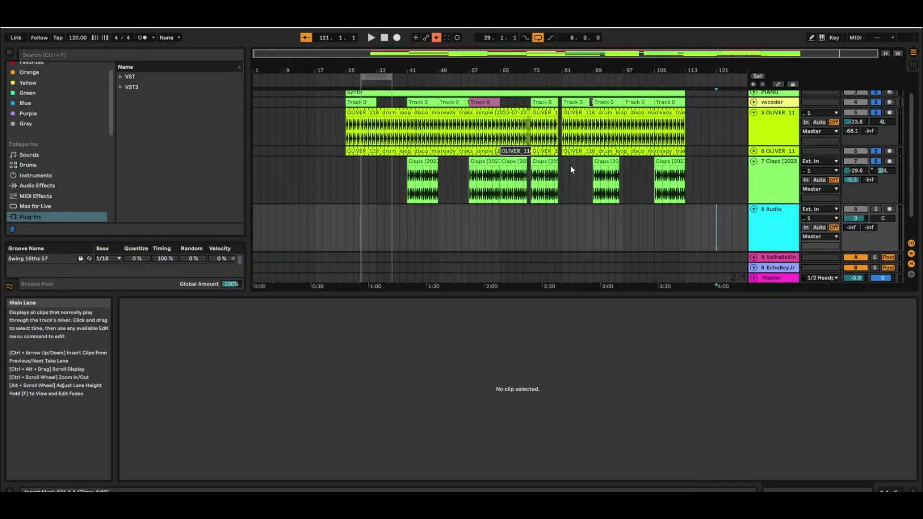
pyautogui.press('Delete')
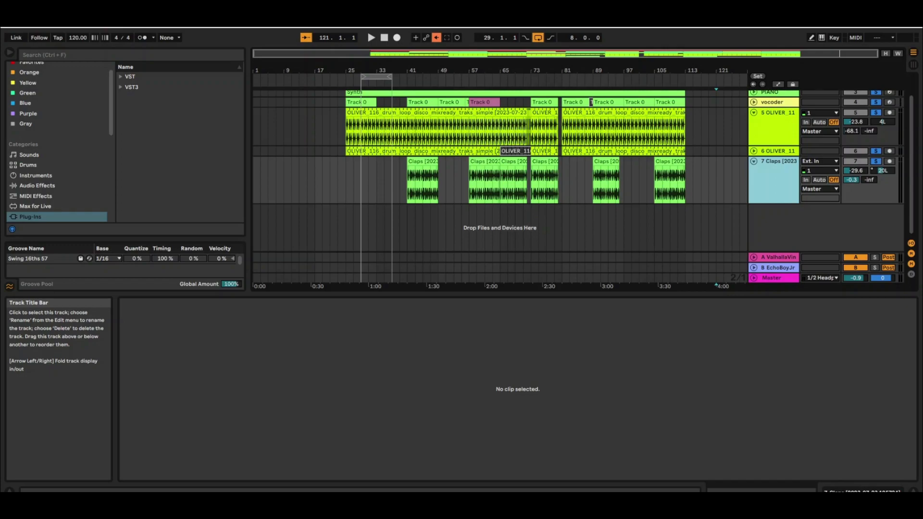
pyautogui.hotkey('ctrl', 'alt', 't')
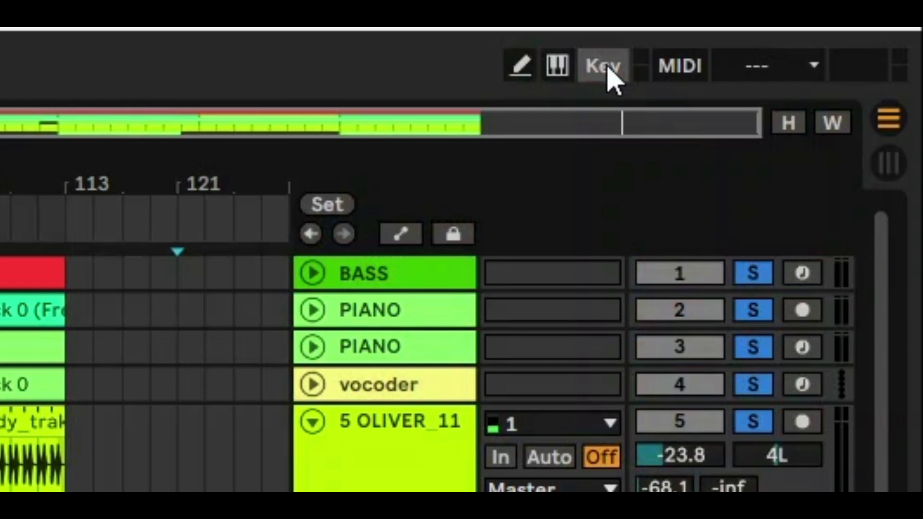
# - Turn on Key Map Mode and switch to MIDI Map Mode
pyautogui.click(606, 72)
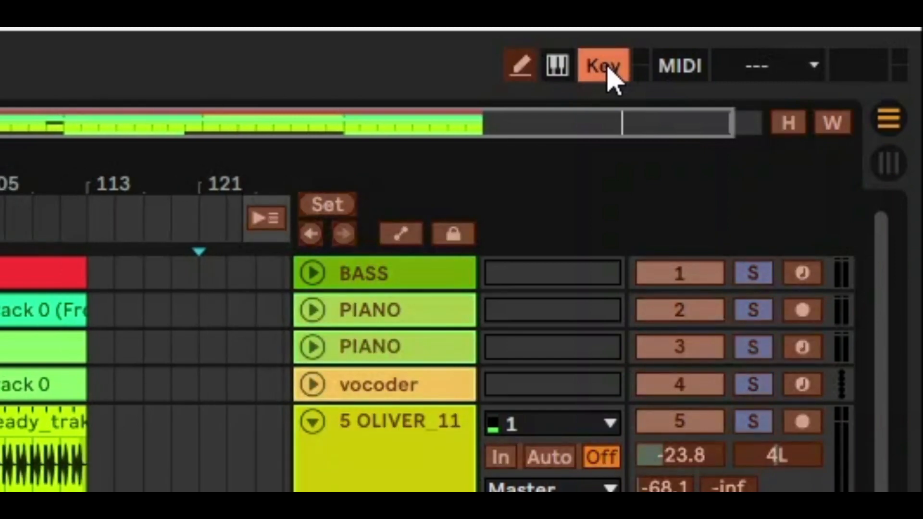
pyautogui.hotkey('ctrl', 'm')
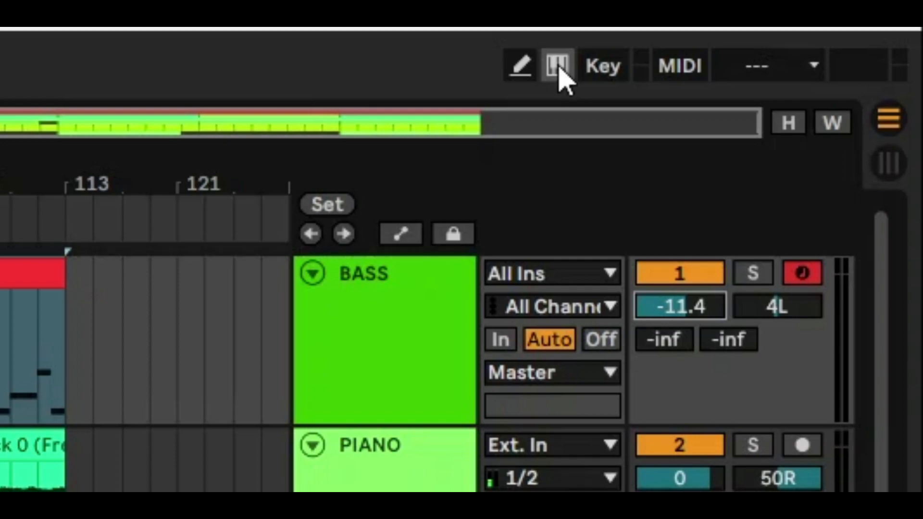
# - Enable the computer MIDI keyboard and play a note on the armed BASS track after shifting one octave up and after shifting back down
pyautogui.click(558, 67)
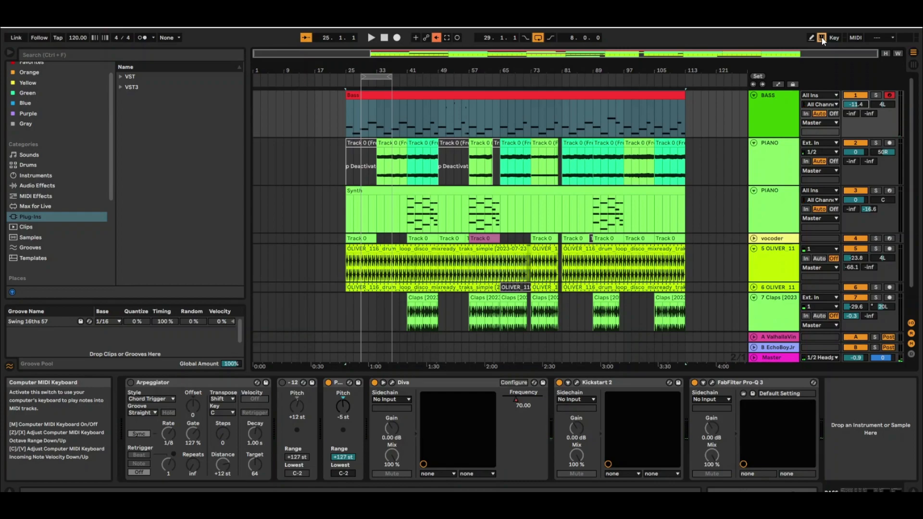
pyautogui.press('x')
pyautogui.press('a')
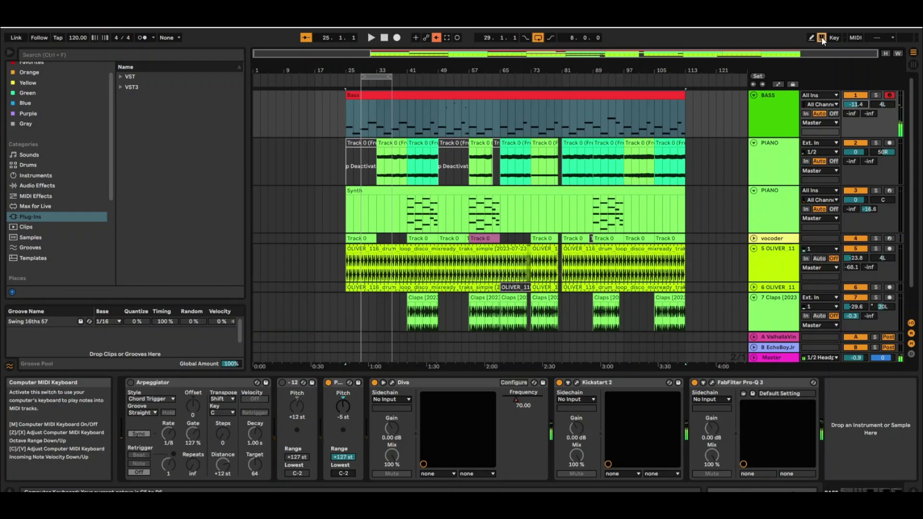
pyautogui.press('z')
pyautogui.press('a')
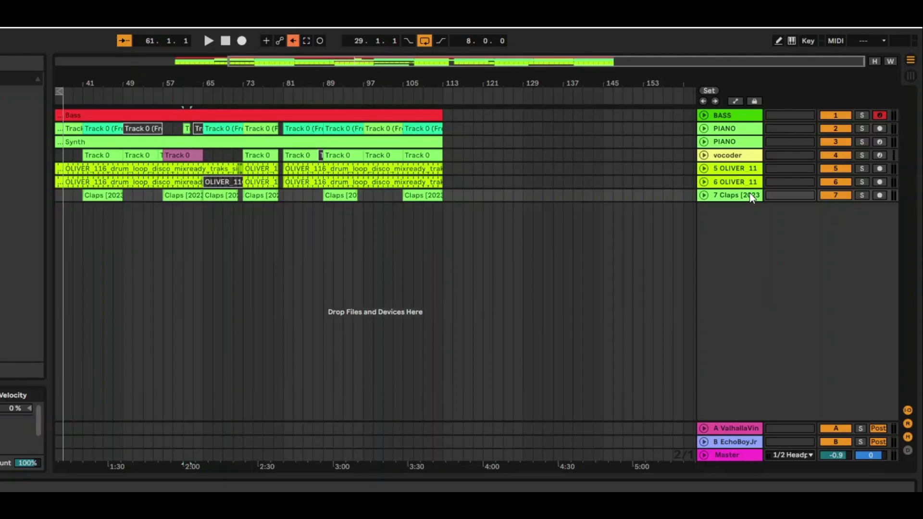
# - Unfold all tracks, fold them again, and optimize the track heights so every track fits in the arrangement
pyautogui.hotkey('alt', 'u')
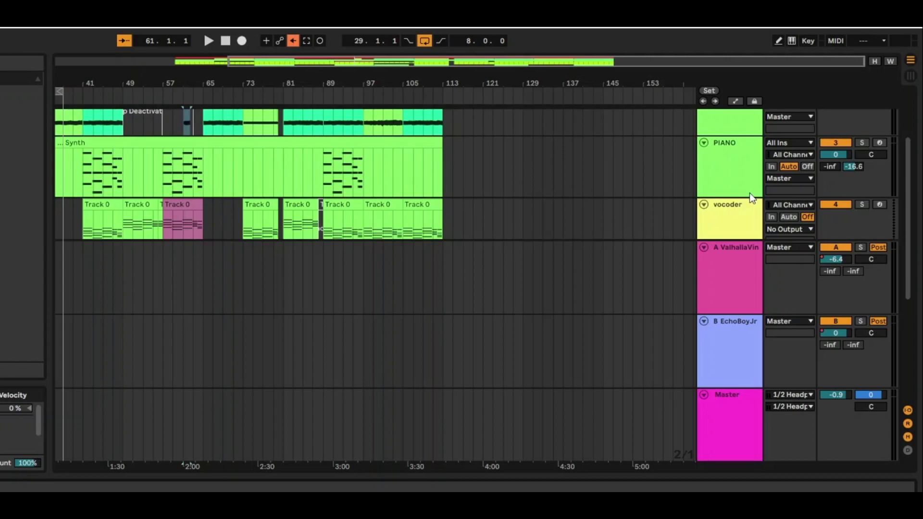
pyautogui.hotkey('alt', 'u')
pyautogui.press('h')
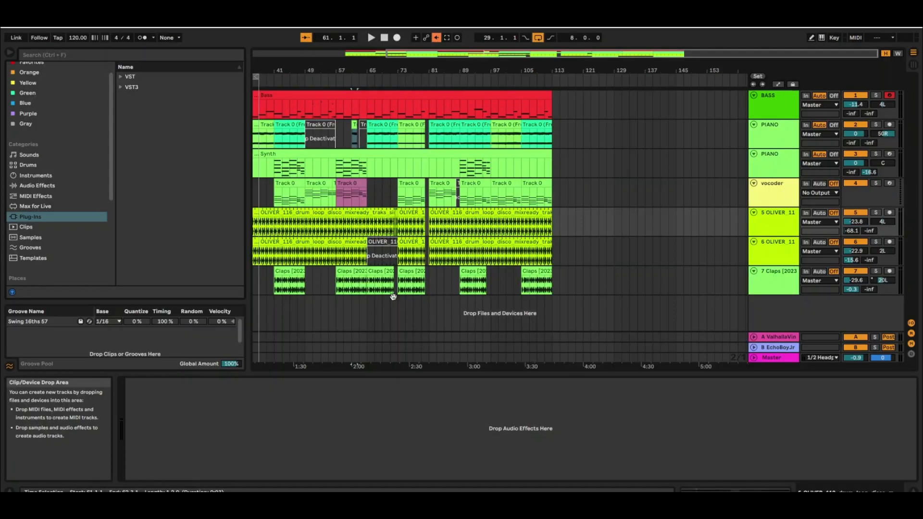
# - Hide and restore the browser, and show and hide the arrangement overview
pyautogui.hotkey('ctrl', 'alt', 'b')
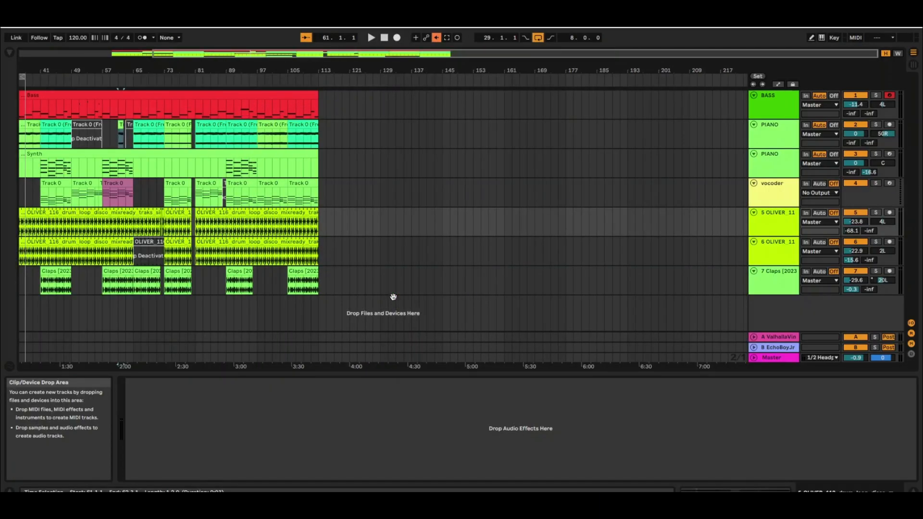
pyautogui.hotkey('ctrl', 'alt', 'b')
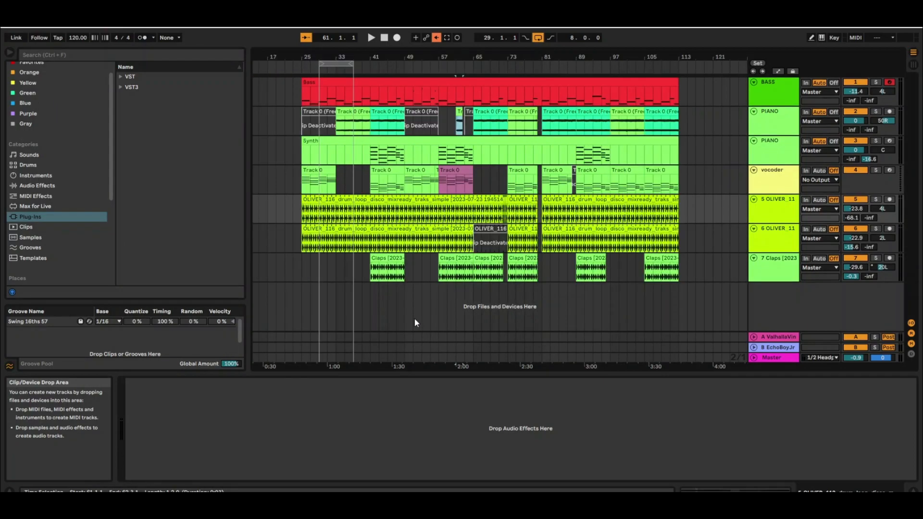
pyautogui.hotkey('ctrl', 'alt', 'o')
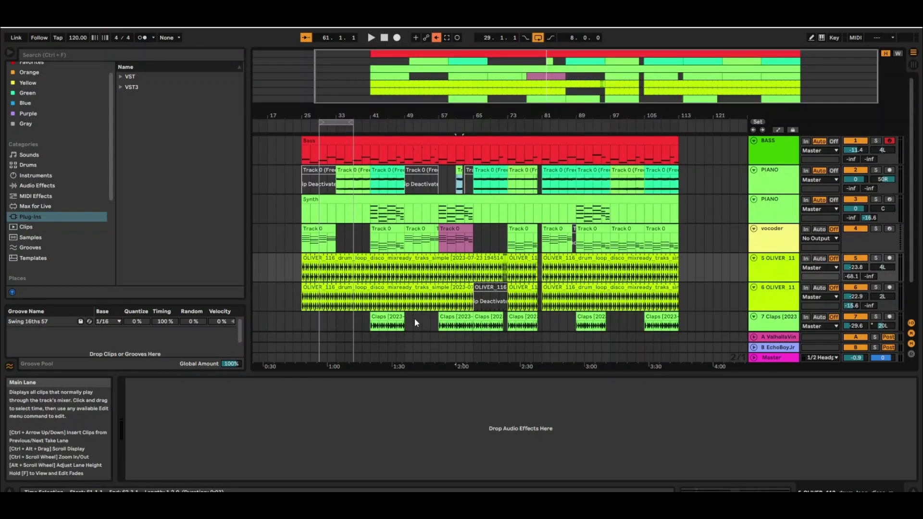
pyautogui.hotkey('ctrl', 'alt', 'o')
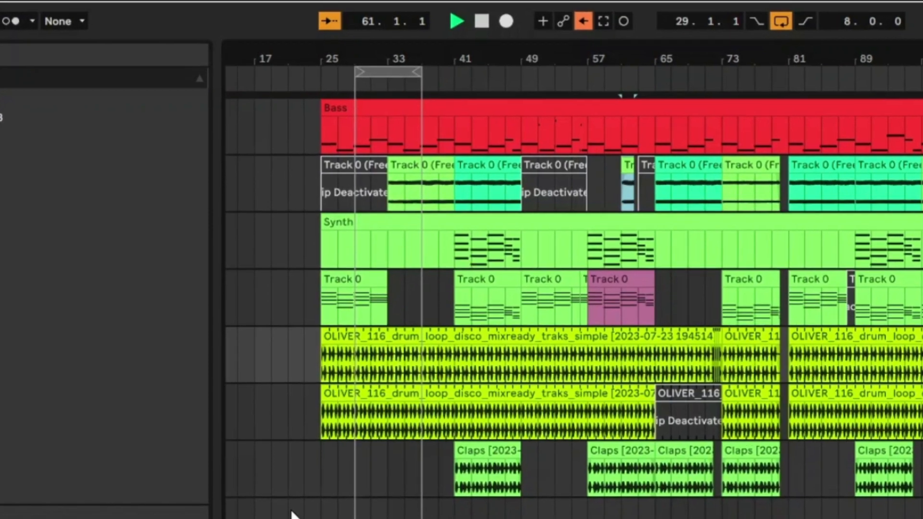
# - Start recording into the arrangement, stop it, and stop the arrangement playback
pyautogui.press('F9')
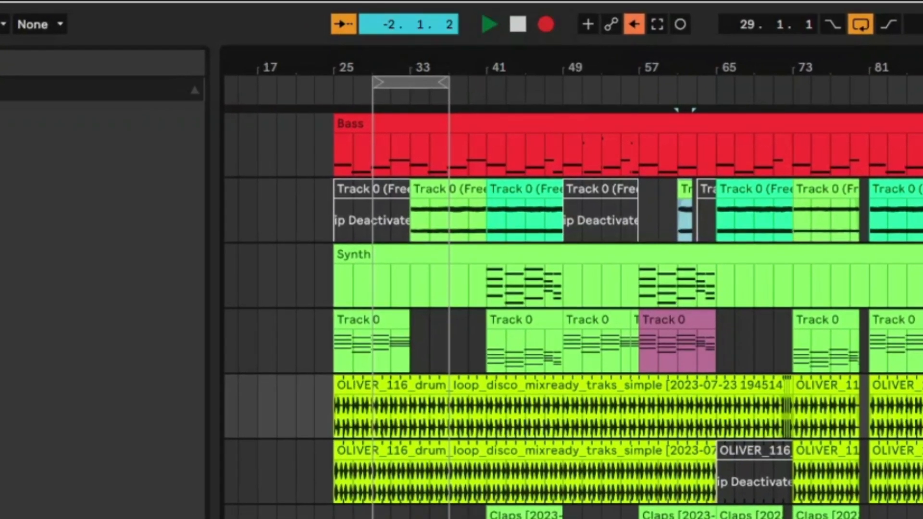
pyautogui.press('space')
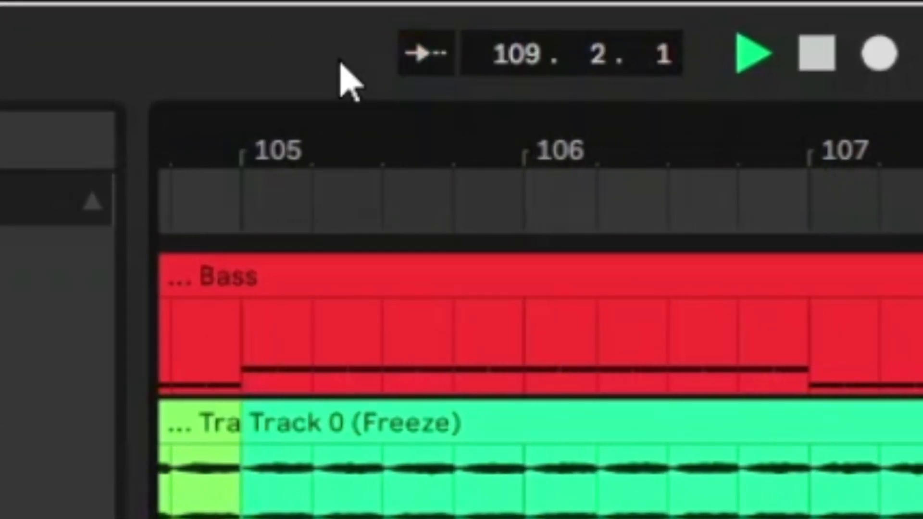
pyautogui.press('space')
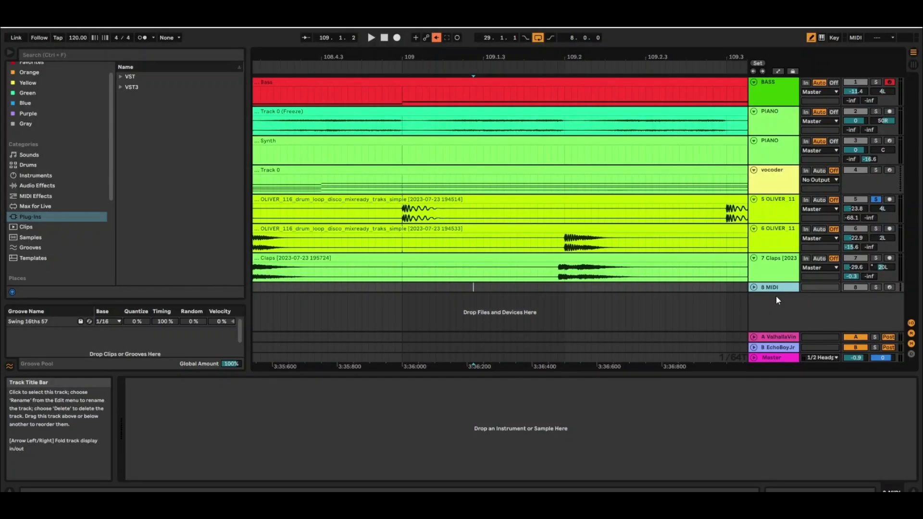
# - Move the track selection up and back down through the arrangement, and fold and unfold the selected track twice
pyautogui.press('Up')
pyautogui.press('Up')
pyautogui.press('Up')
pyautogui.press('Up')
pyautogui.press('Down')
pyautogui.press('Down')
pyautogui.press('Down')
pyautogui.press('Left')
pyautogui.press('Right')
pyautogui.press('Left')
pyautogui.press('Right')
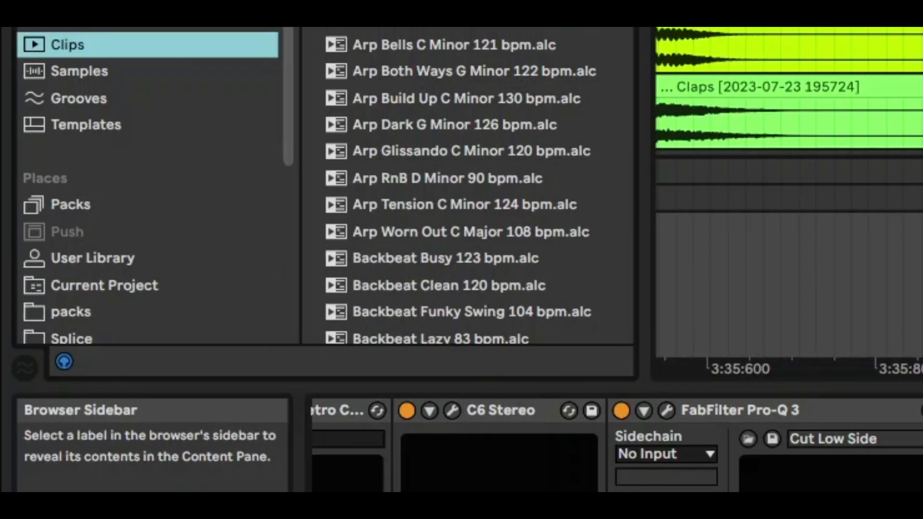
# - Show the Groove Pool and switch from the Arrangement View to the Session View
pyautogui.hotkey('ctrl', 'alt', '6')
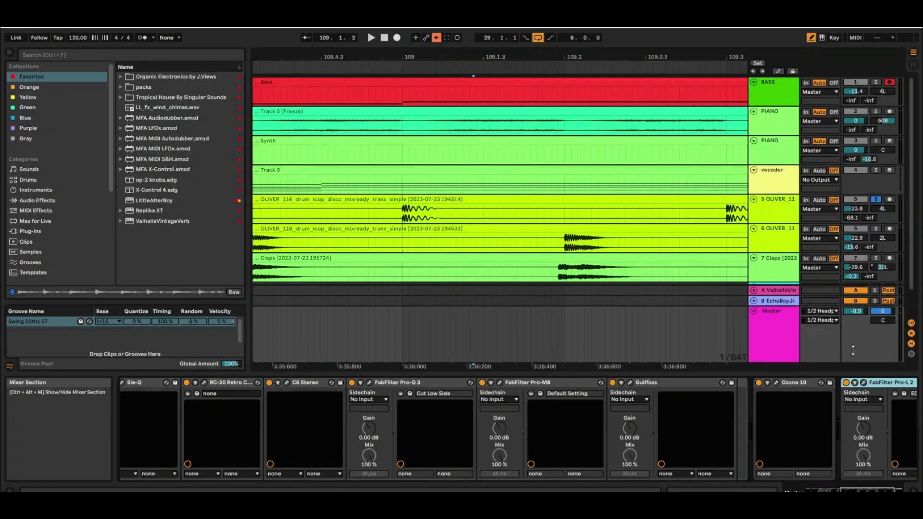
pyautogui.hotkey('shift', 'Tab')
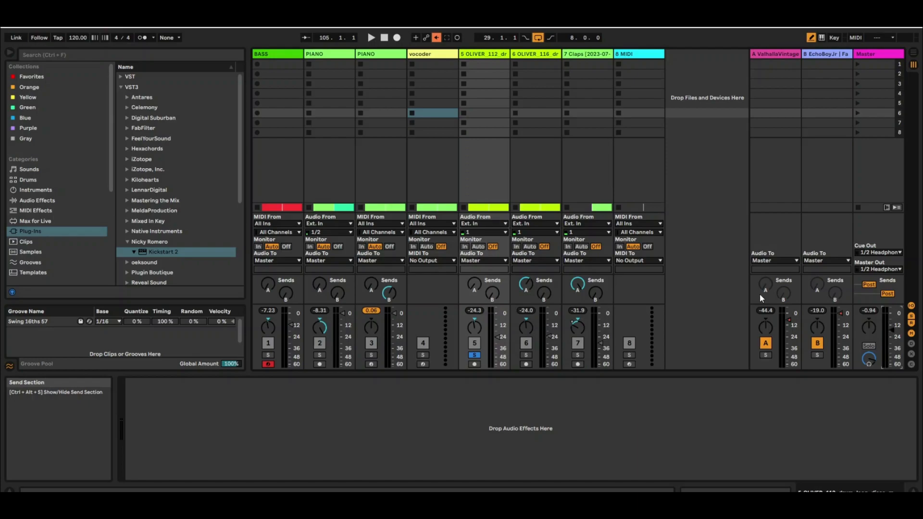
# - Select the Claps track, deactivate it, and reactivate it
pyautogui.click(590, 56)
pyautogui.press('0')
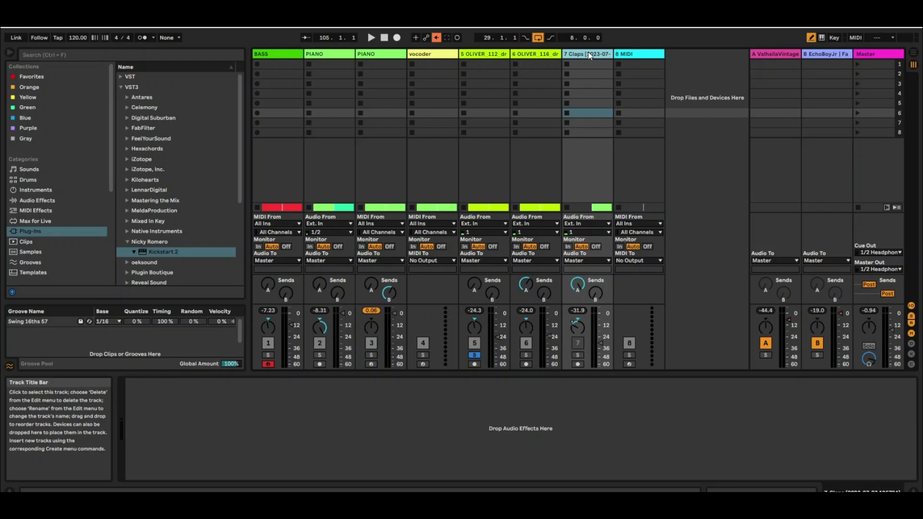
pyautogui.press('0')
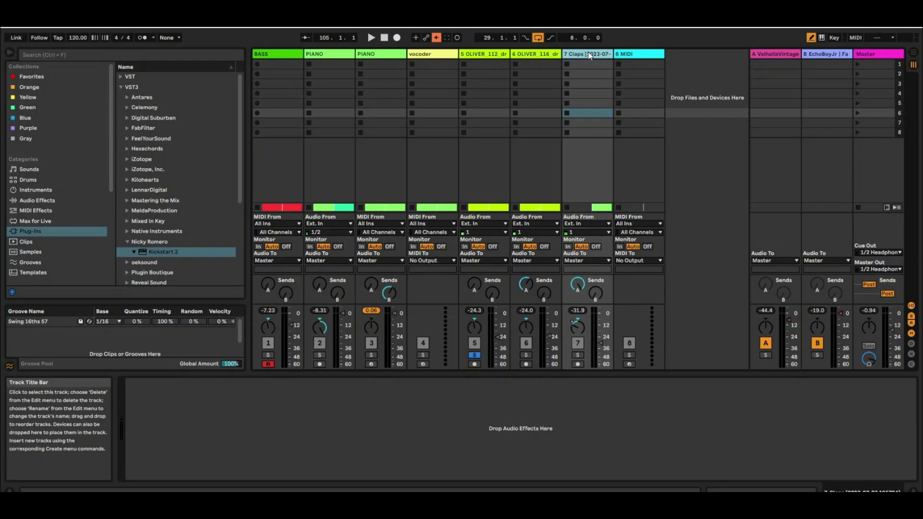